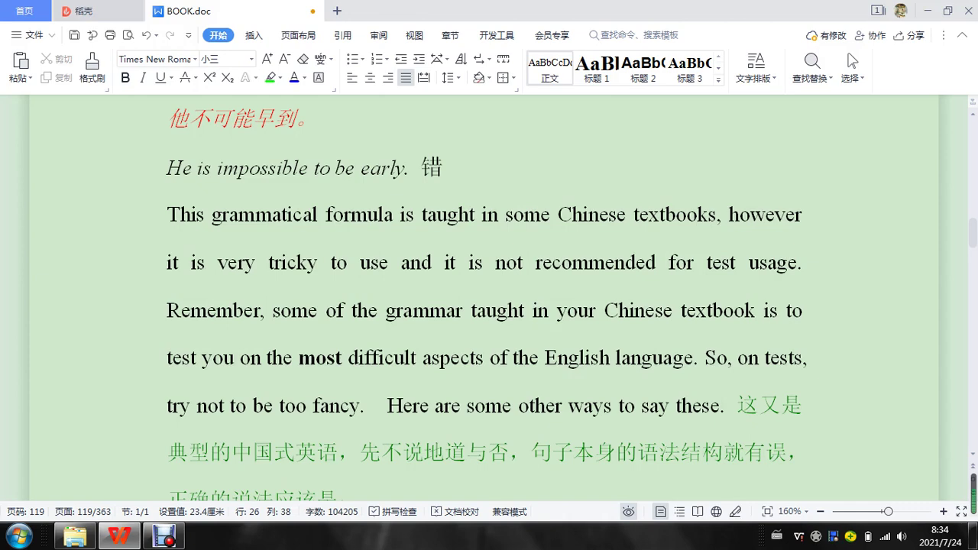
Step: Type *** after 错 on the 'He is impossible to be early.' example line
scroll(489, 306, up, 6)
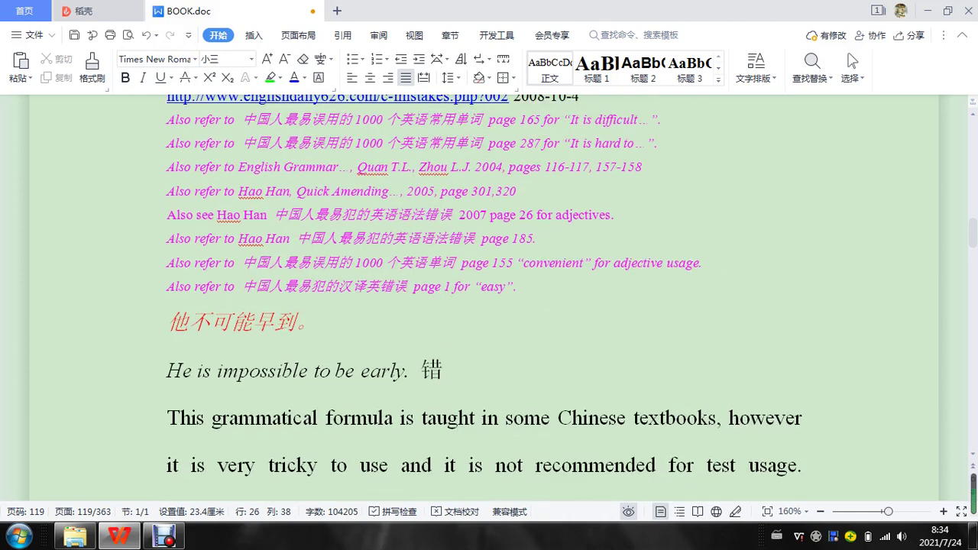
scroll(489, 306, up, 1)
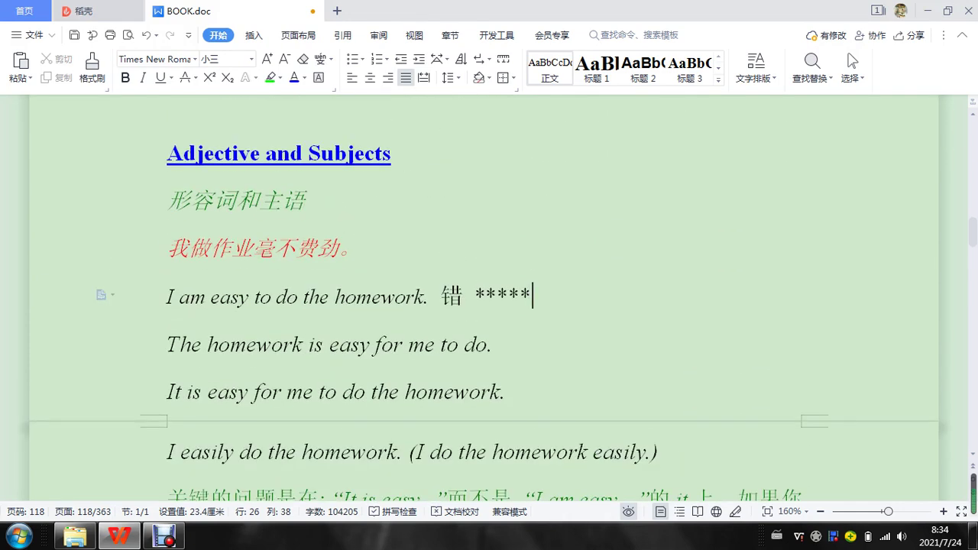
scroll(489, 306, down, 3)
scroll(489, 306, down, 10)
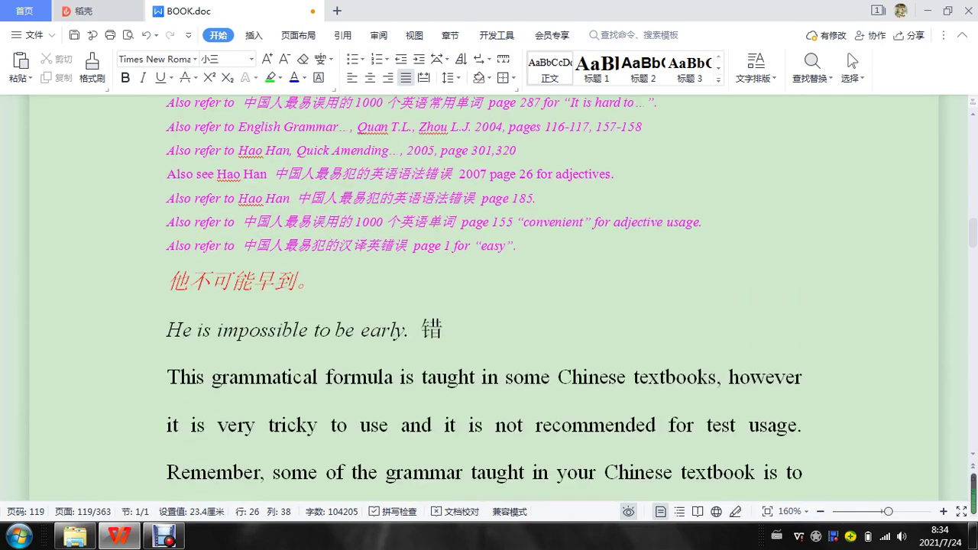
scroll(489, 306, up, 1)
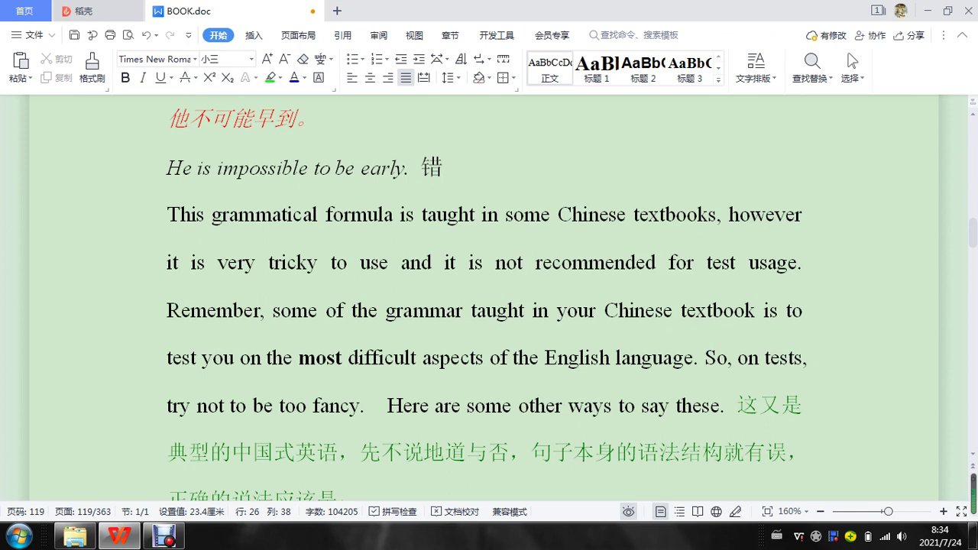
click(445, 168)
text(***)
drag(299, 166, 167, 168)
click(239, 215)
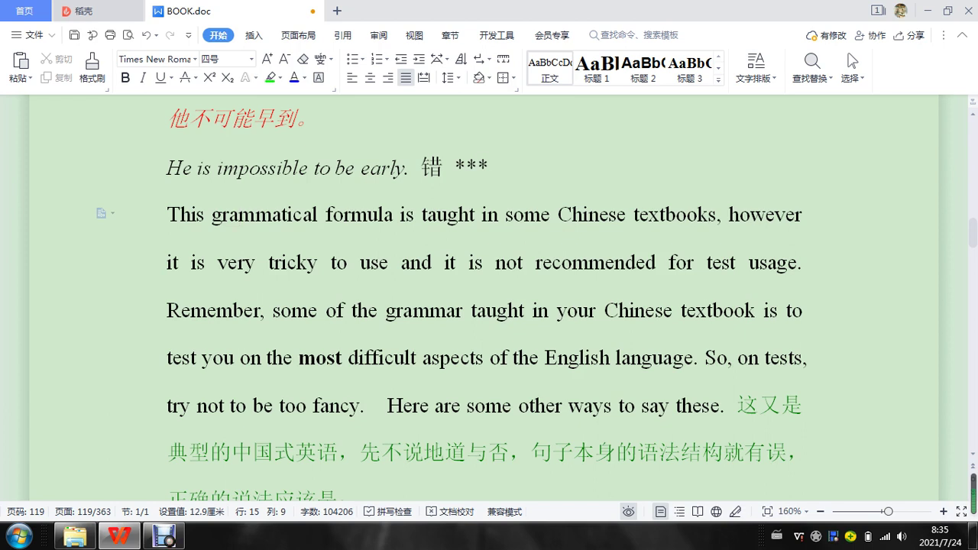
click(707, 262)
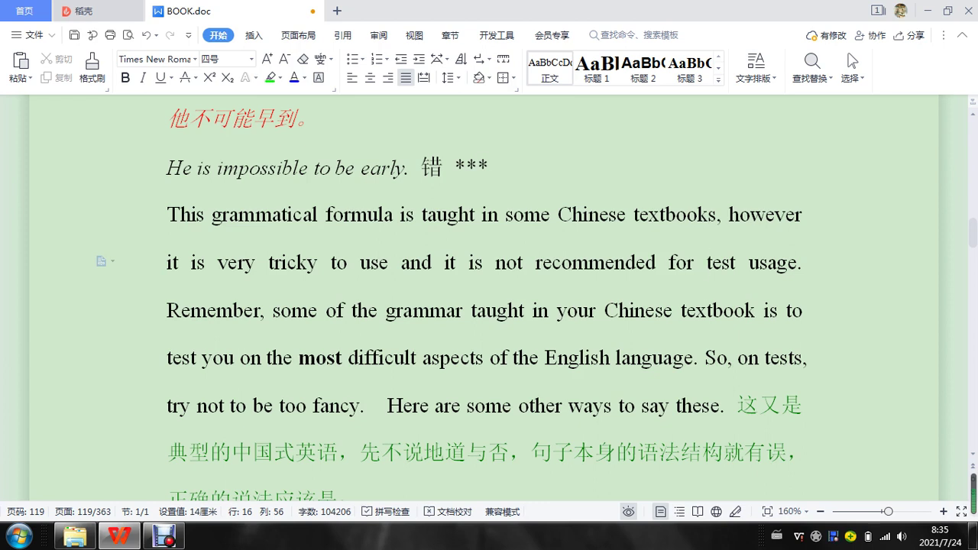
scroll(490, 306, down, 2)
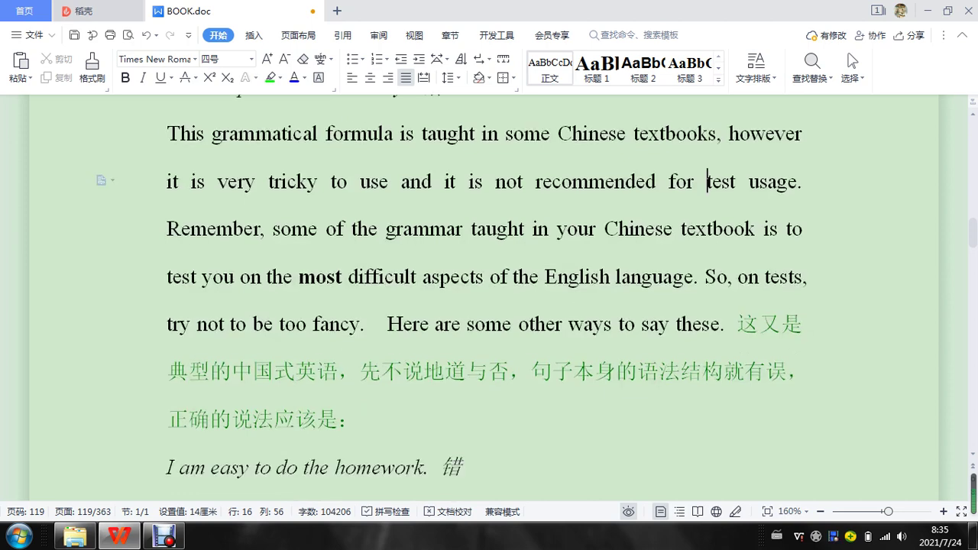
scroll(489, 306, down, 3)
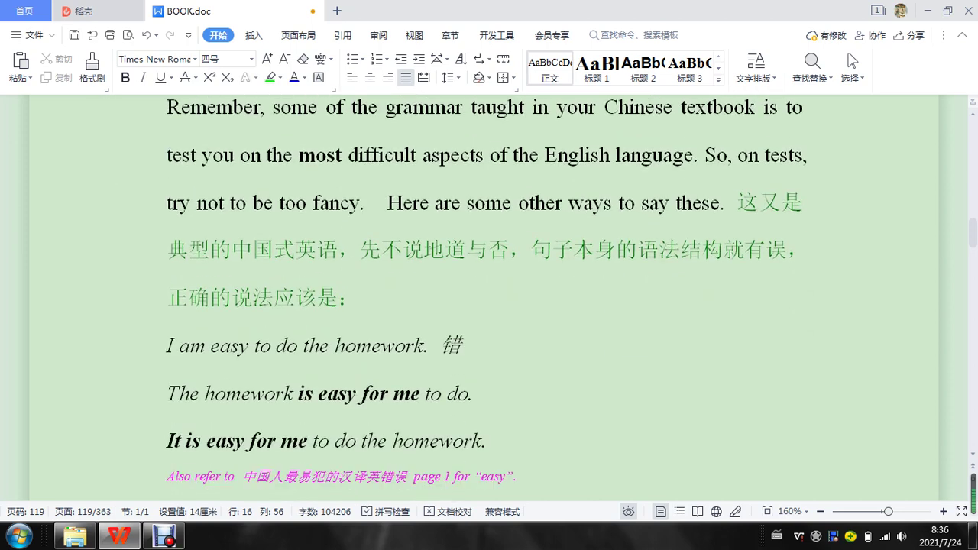
scroll(489, 305, up, 7)
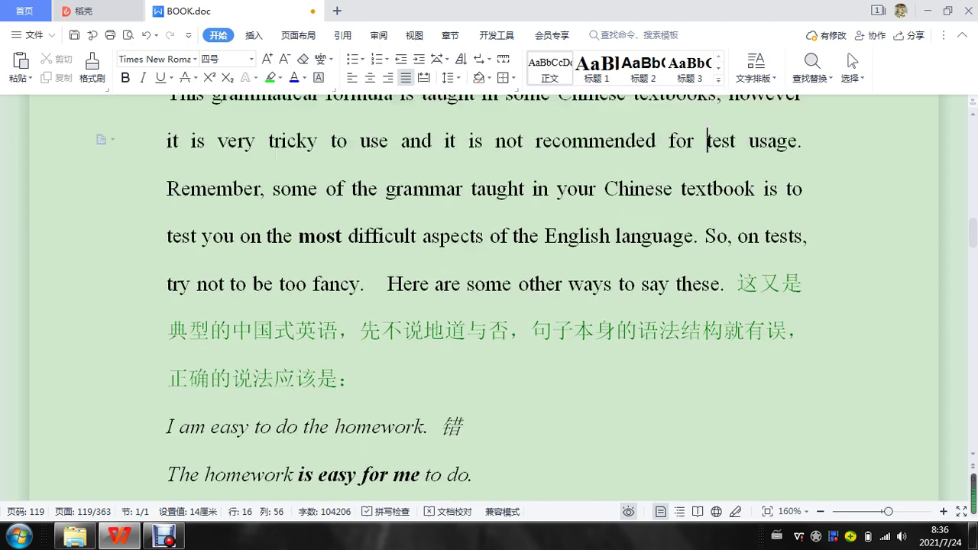
scroll(489, 306, down, 3)
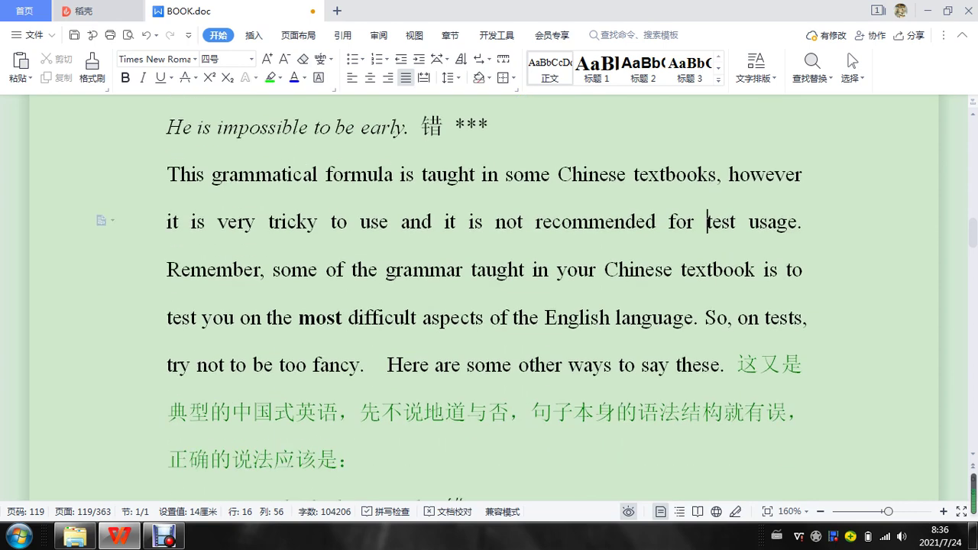
scroll(490, 306, down, 8)
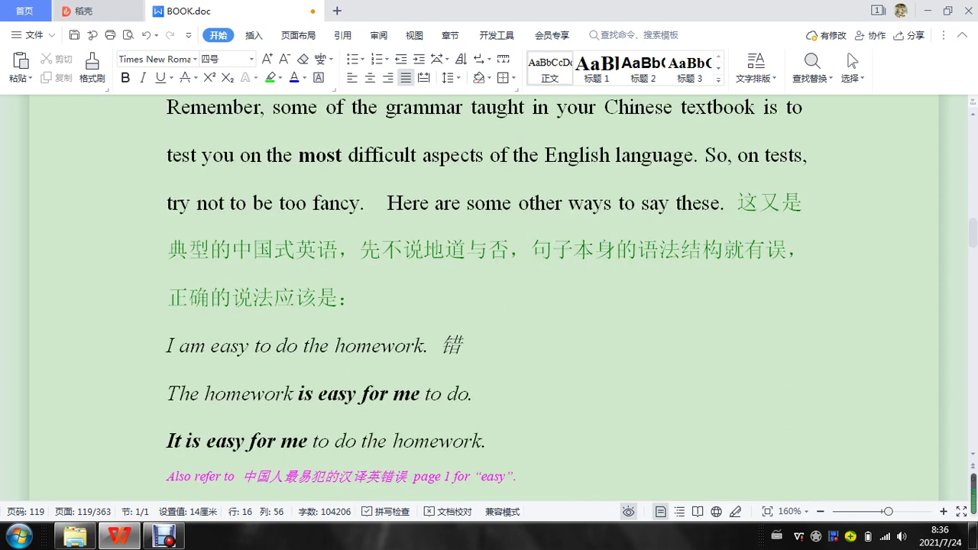
scroll(489, 306, down, 2)
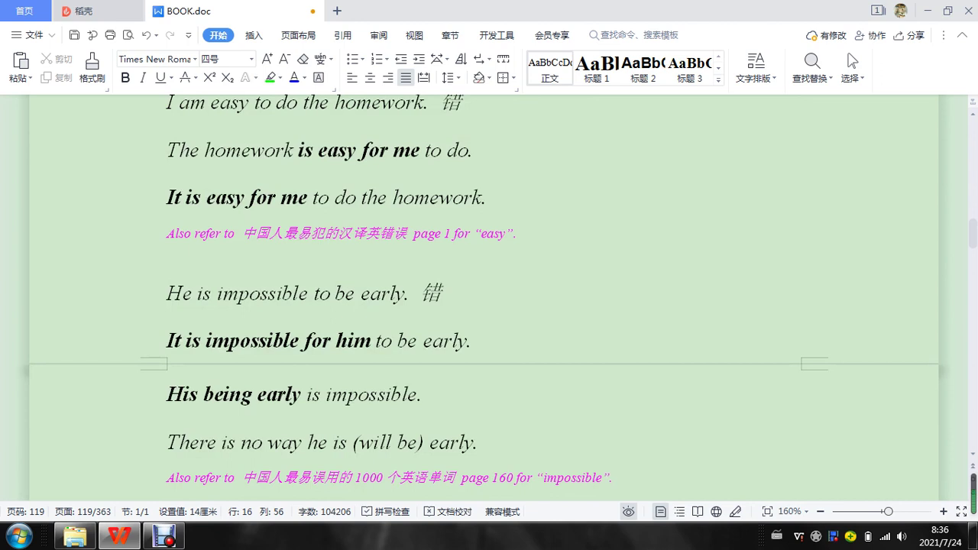
scroll(489, 305, up, 2)
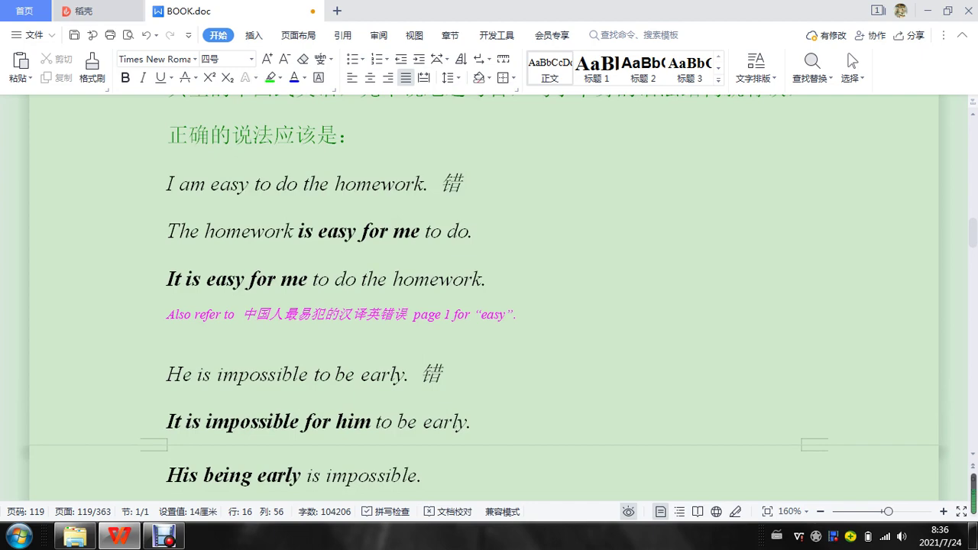
Step: Delete the duplicate 'I am easy to do the homework' block with its note and the leftover empty line
drag(115, 183, 115, 314)
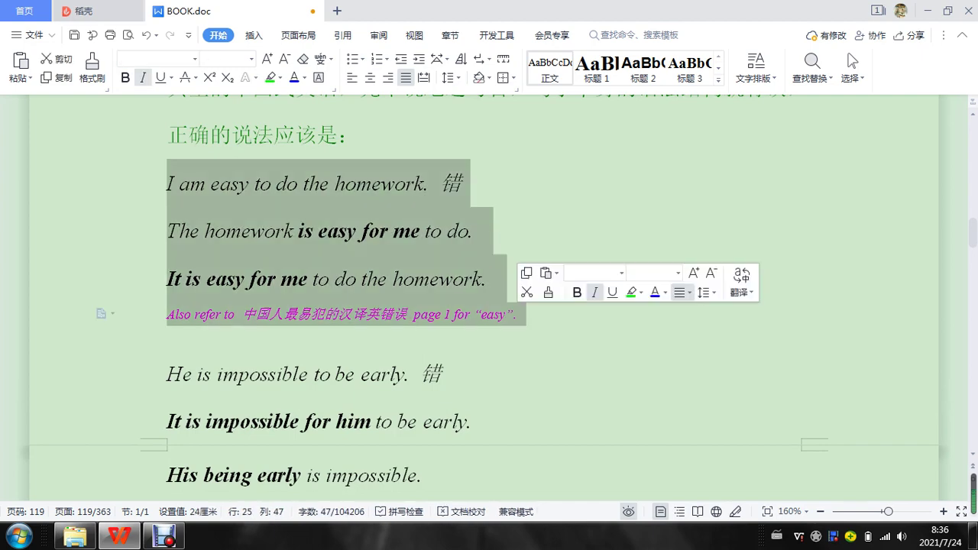
scroll(485, 296, up, 15)
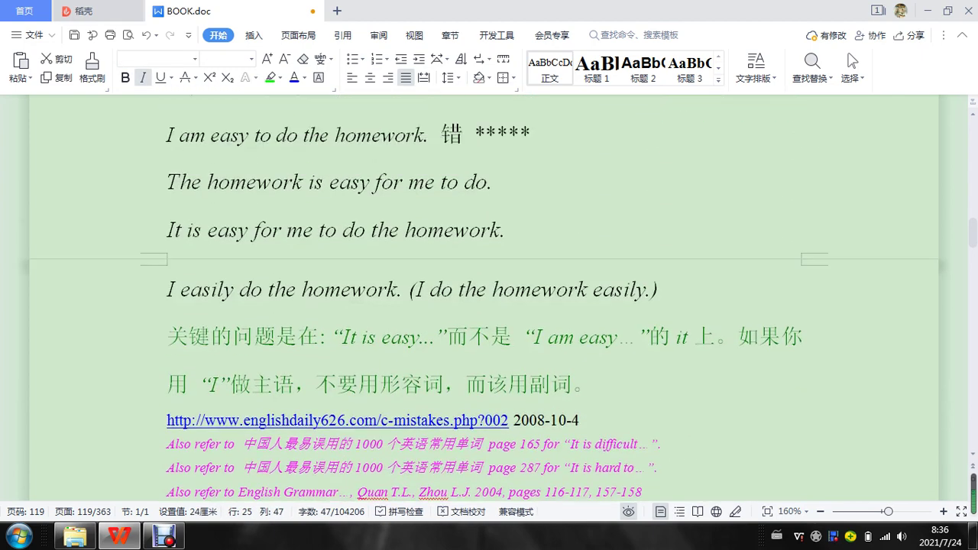
scroll(486, 296, up, 3)
scroll(486, 296, down, 8)
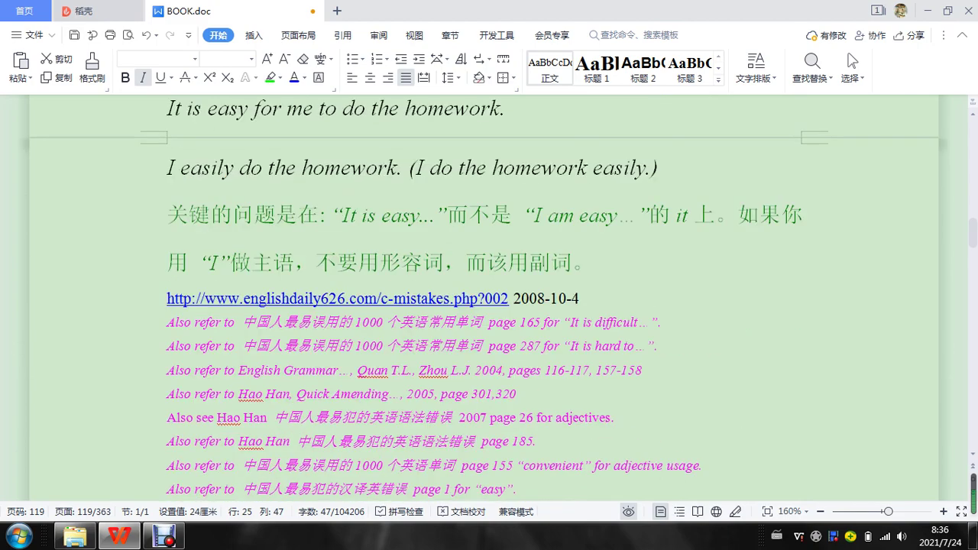
scroll(486, 296, down, 9)
scroll(490, 298, down, 9)
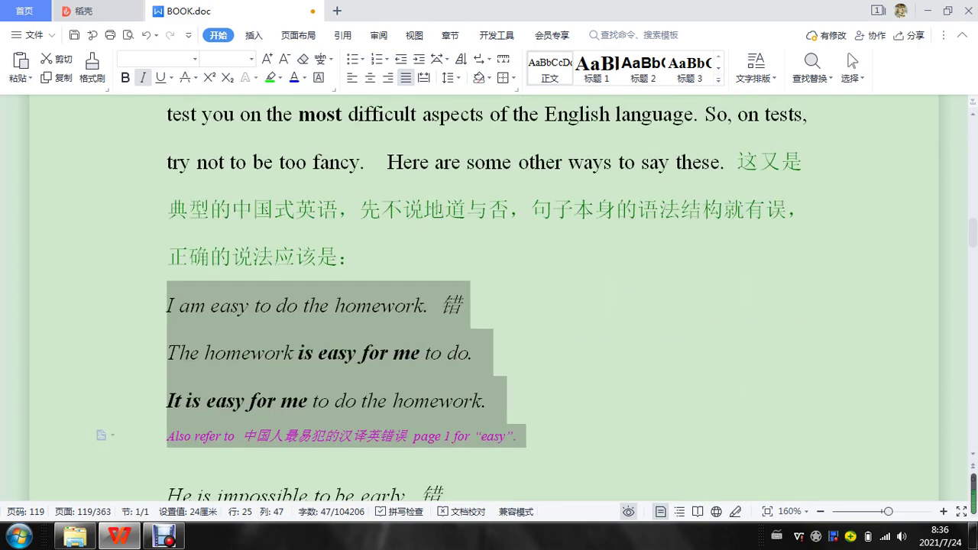
key(BackSpace)
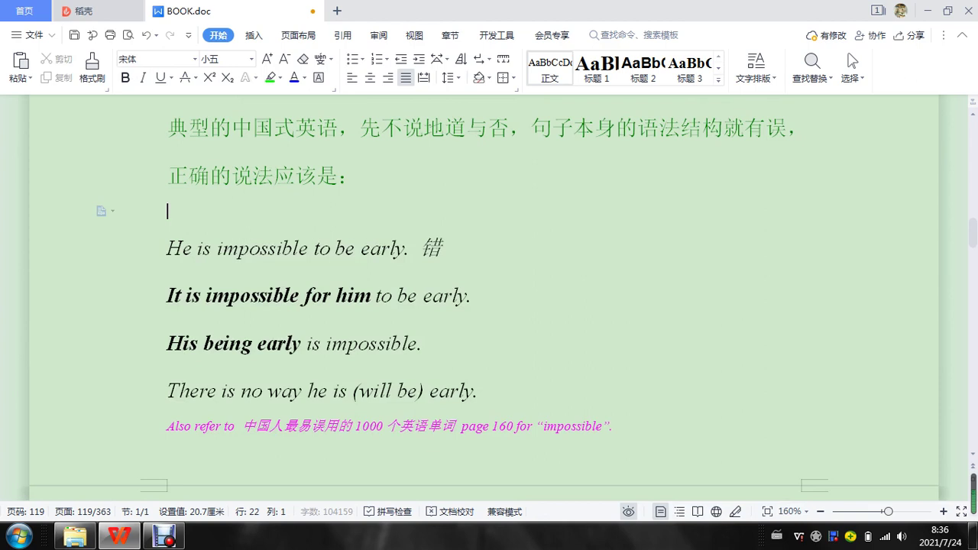
key(BackSpace)
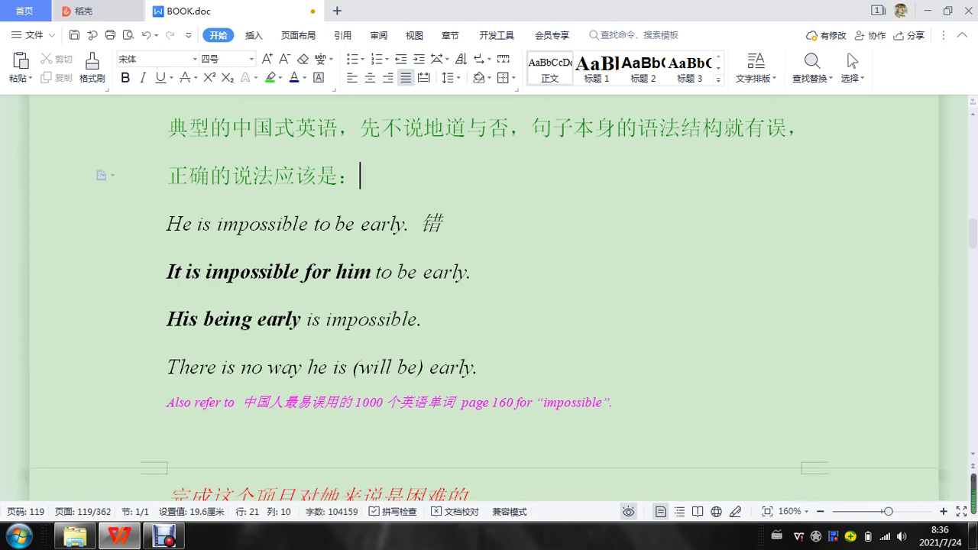
Step: Remove the italic from the 错 mark after the first example
click(420, 223)
key(shift+Right)
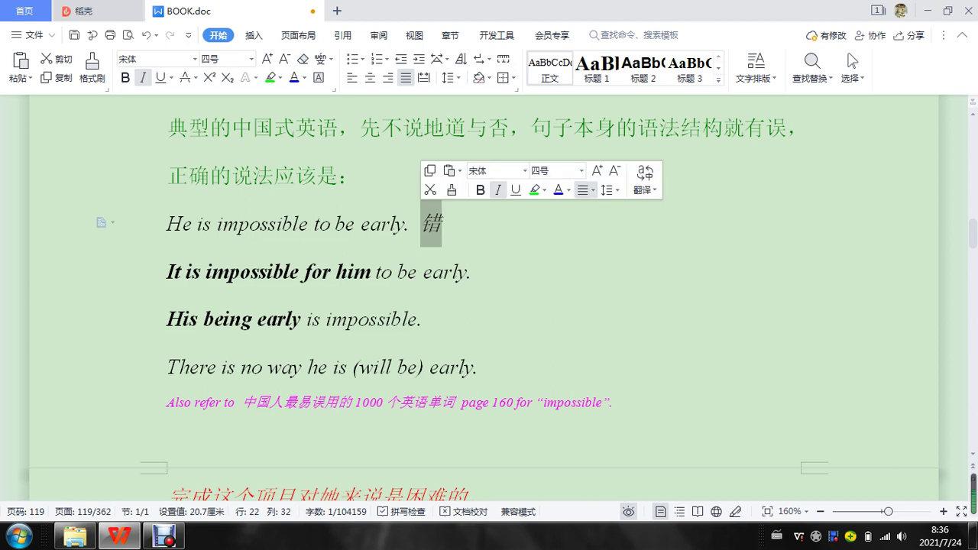
click(498, 191)
Step: Add a *** rating after 错 on the 'He is impossible to be early.' line
key(Right)
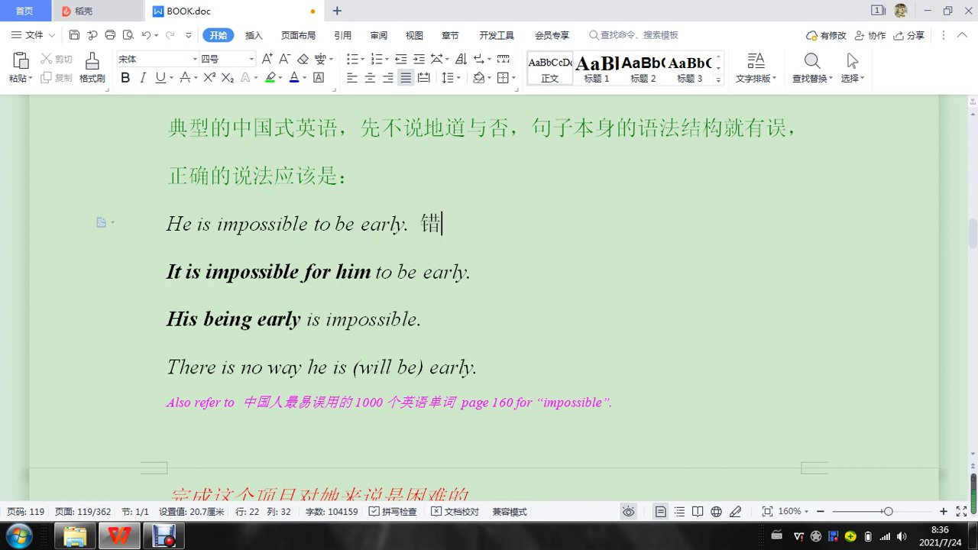
key(Right)
text(***)
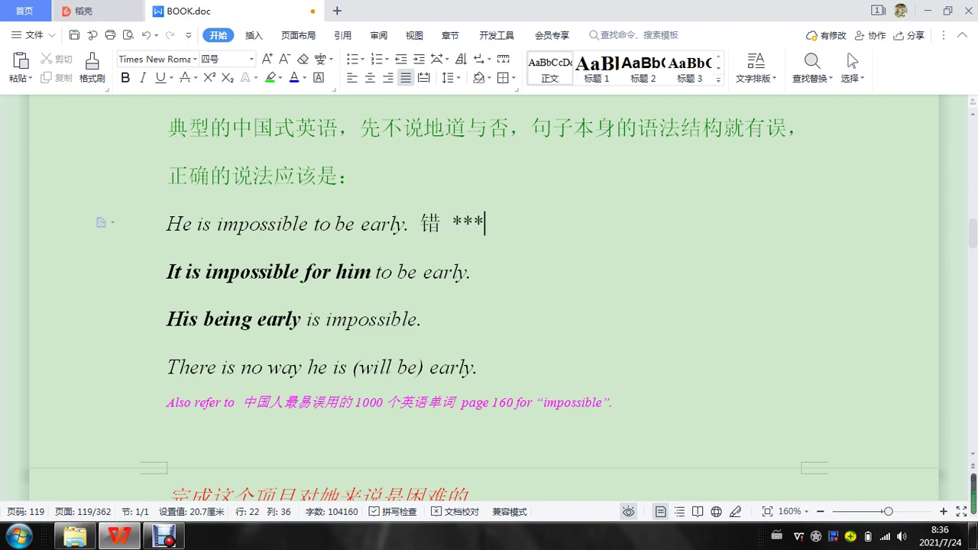
scroll(489, 298, up, 5)
scroll(489, 299, up, 1)
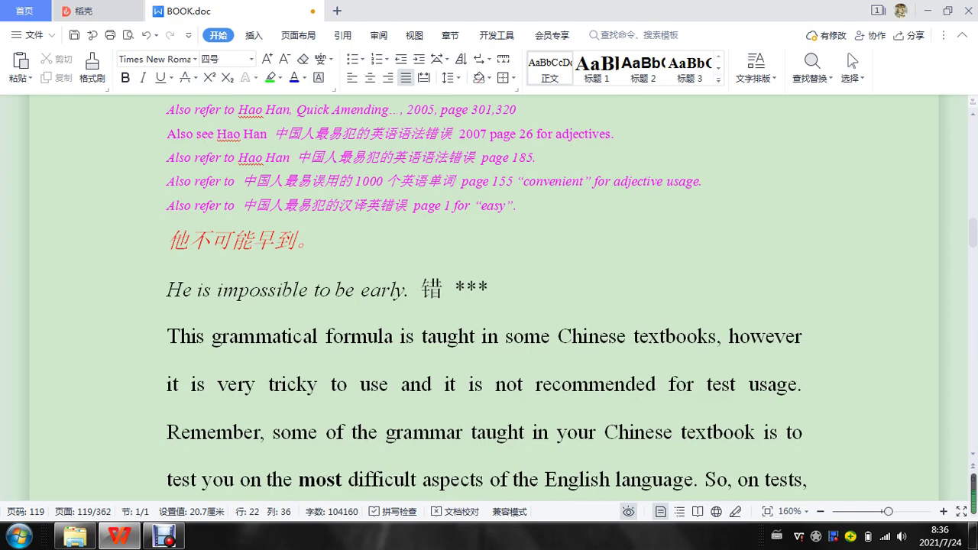
scroll(489, 298, down, 5)
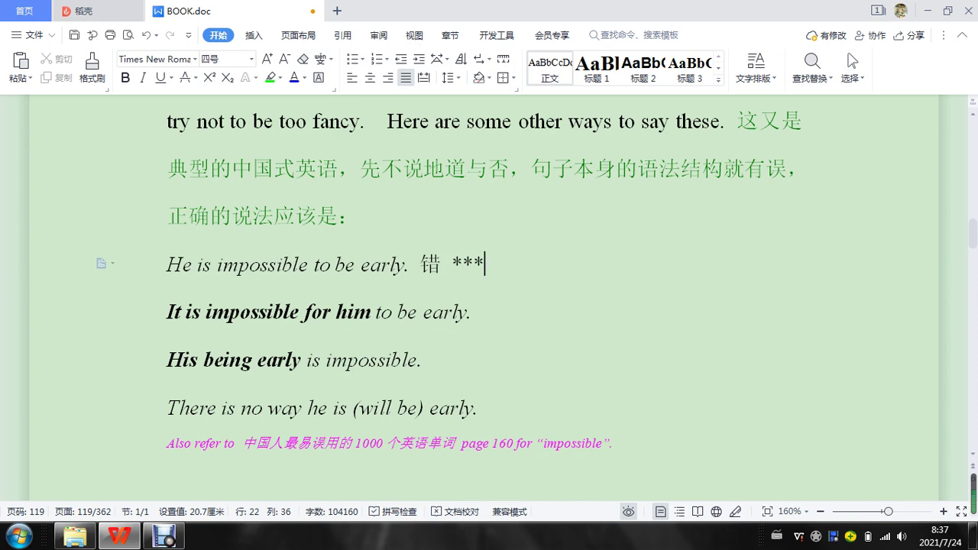
Step: Unbold the word 'impossible' in 'It is impossible for him to be early.'
drag(206, 311, 299, 311)
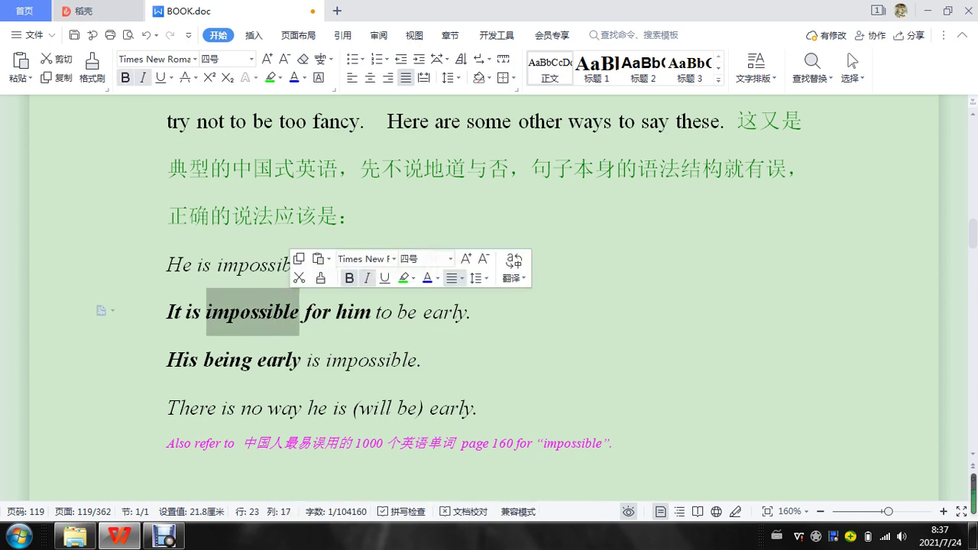
key(ctrl+b)
click(335, 312)
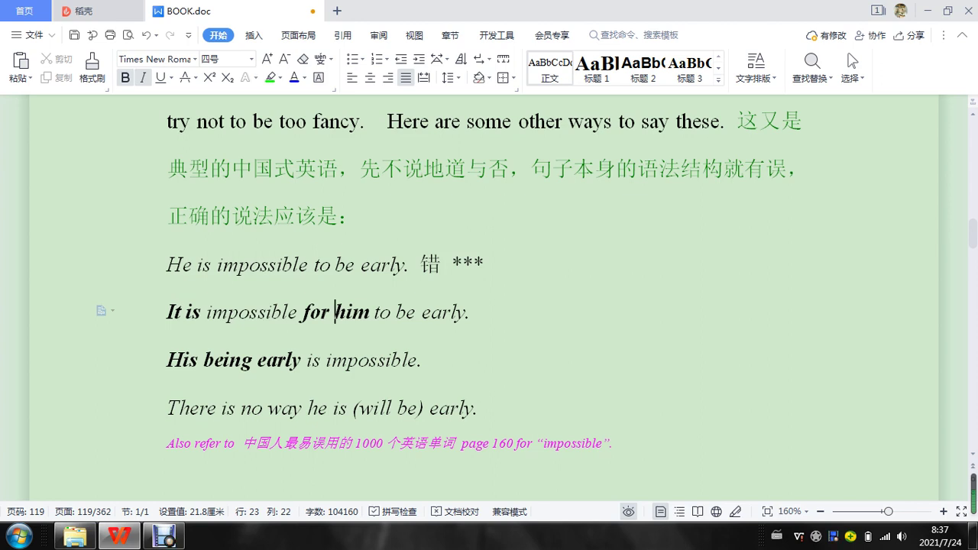
scroll(489, 306, down, 1)
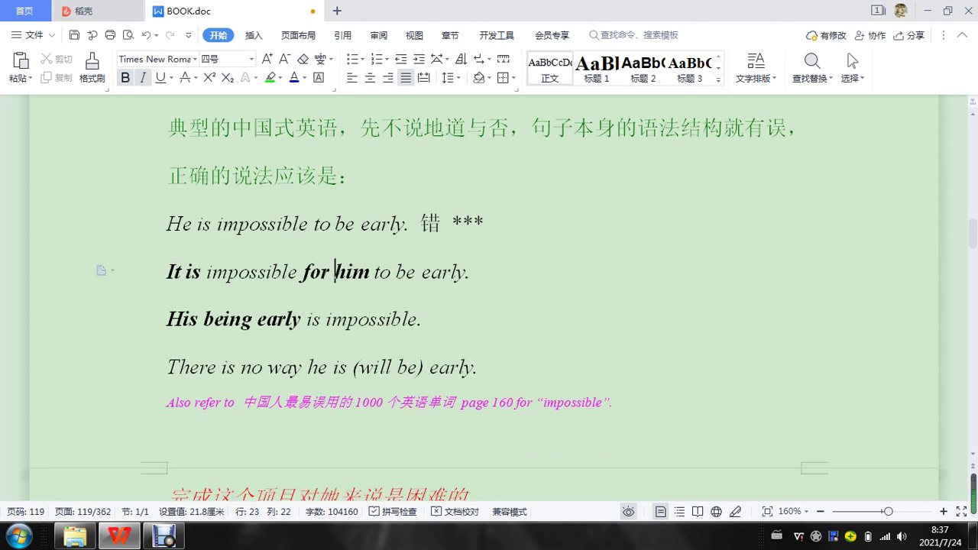
scroll(489, 306, down, 1)
scroll(489, 305, up, 2)
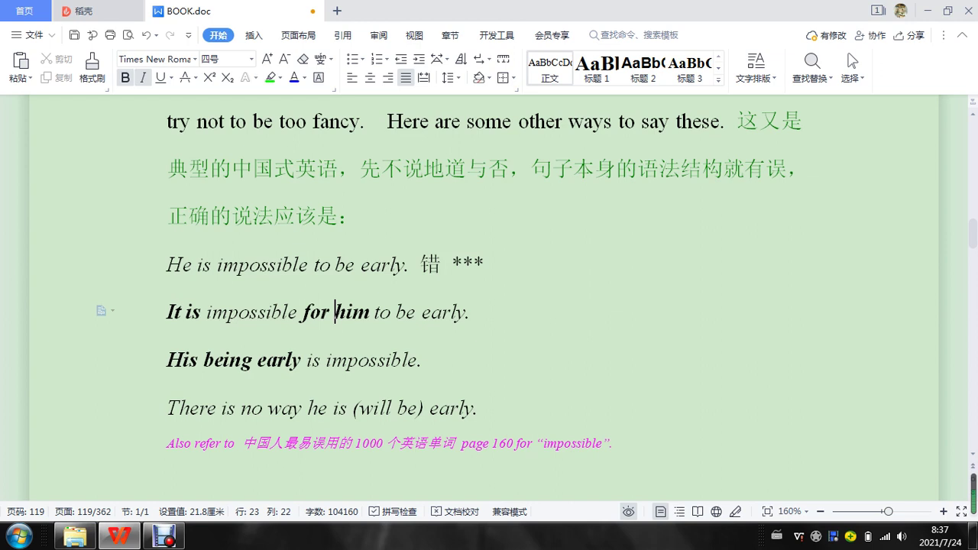
Step: Scroll to the 'She is hard to finish the project.' line and type *** after its 错
scroll(489, 298, down, 1)
scroll(489, 329, down, 7)
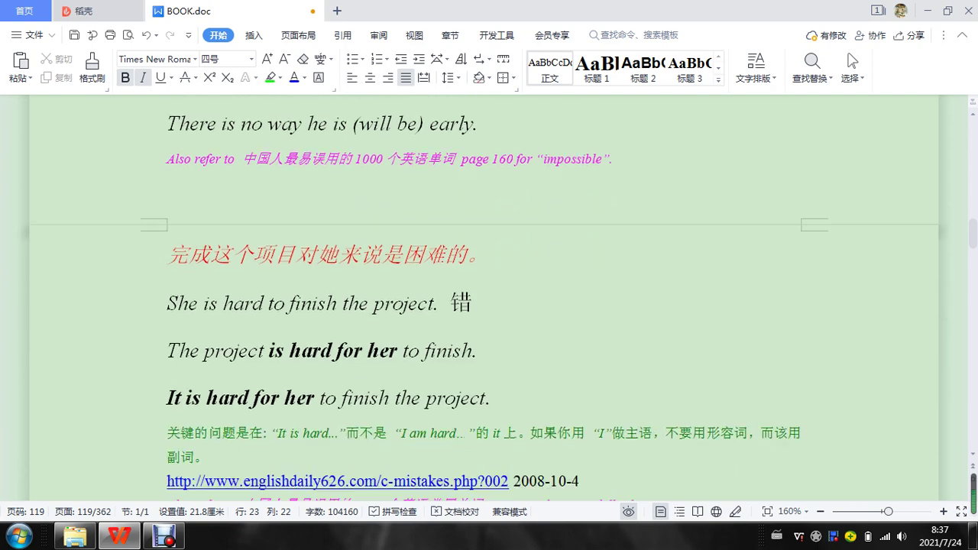
scroll(489, 329, down, 2)
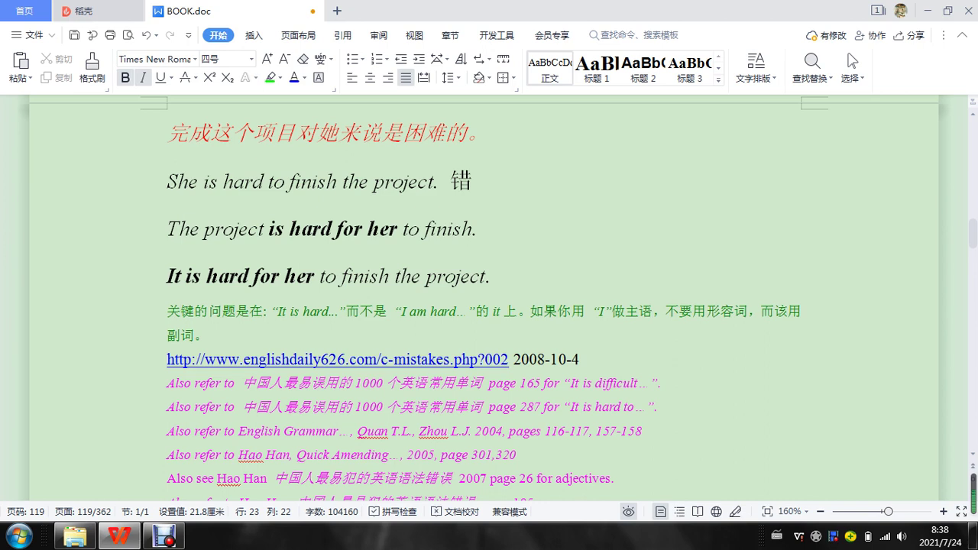
click(474, 181)
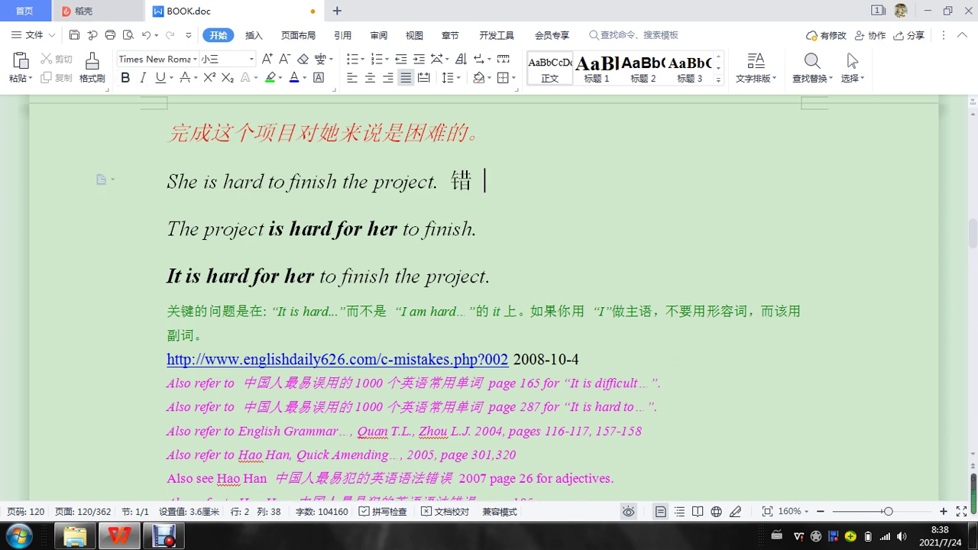
text(***)
Step: Scroll down until the 'I am very easy to get ill. 错' example is visible
scroll(489, 305, down, 2)
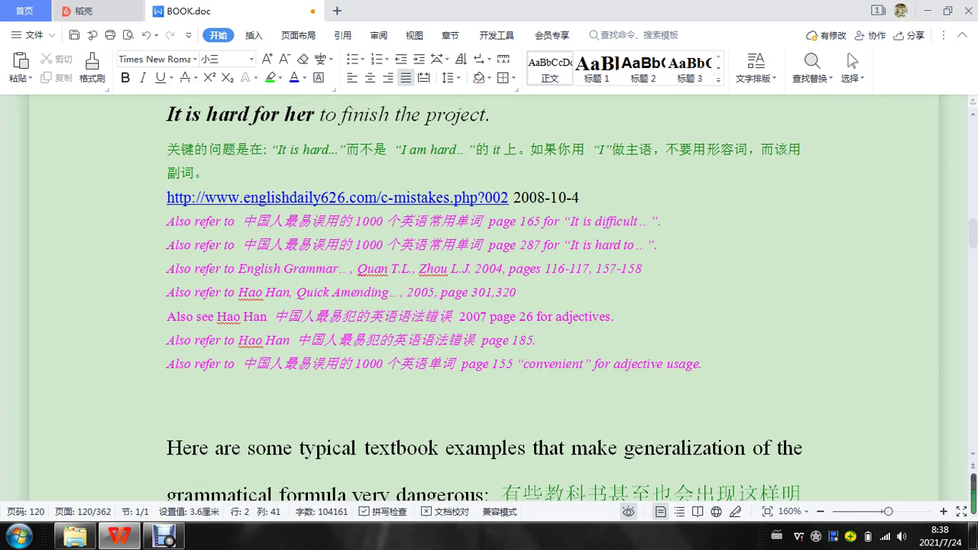
scroll(489, 306, down, 4)
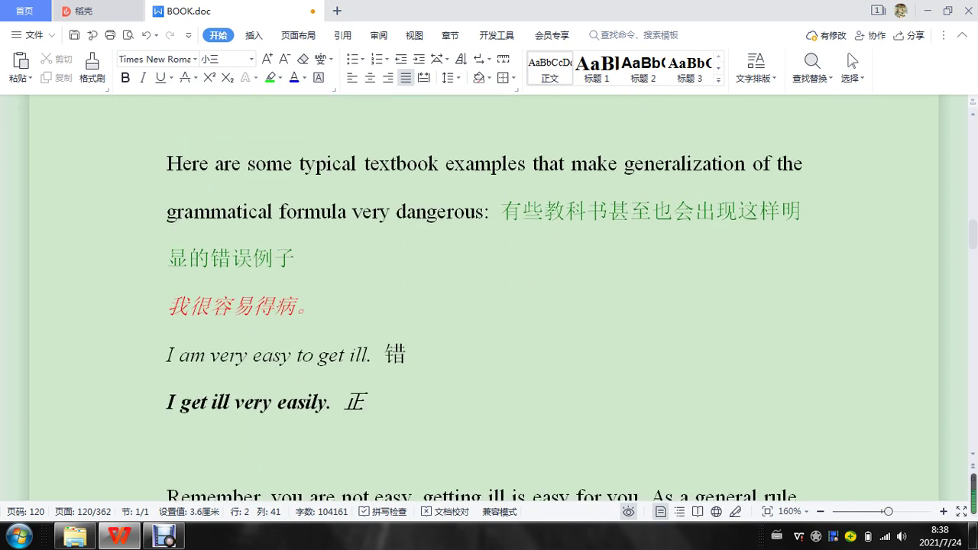
scroll(490, 306, down, 1)
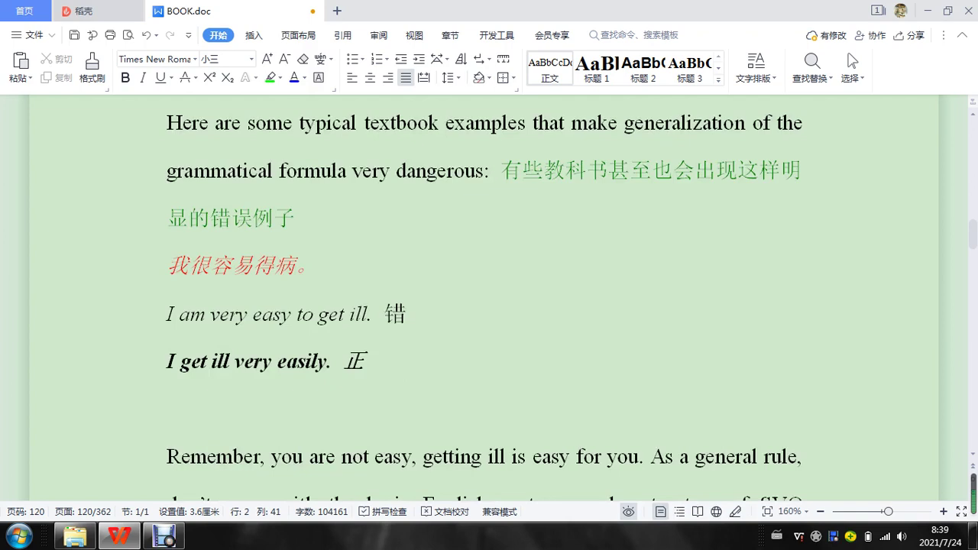